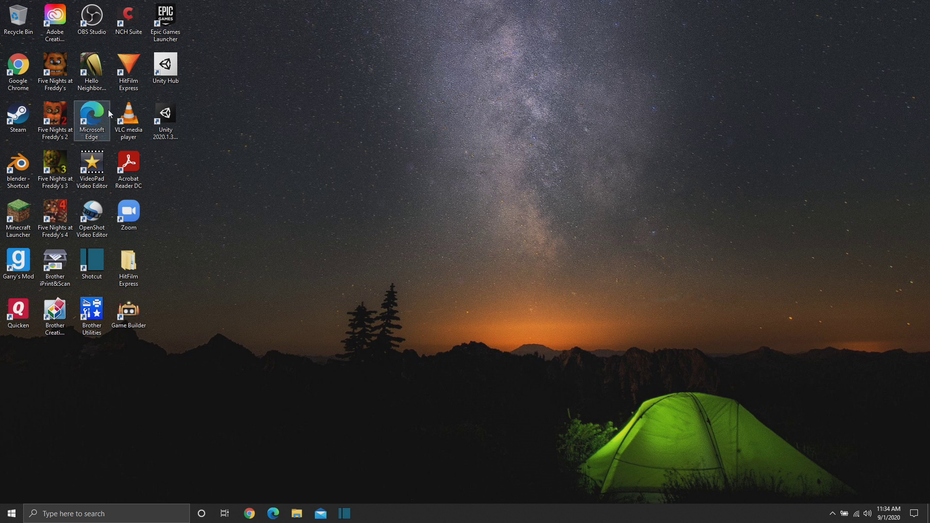
Launch OBS Studio from its desktop shortcut
double_click(98, 27)
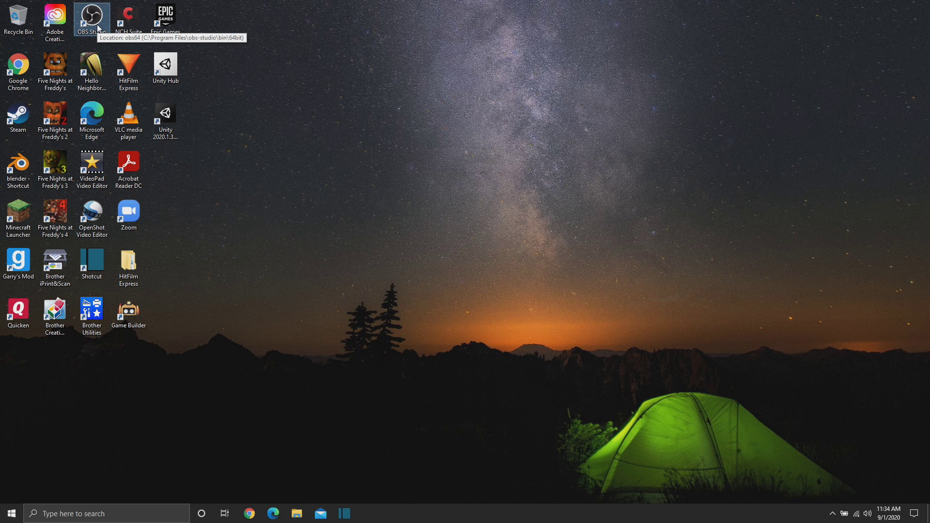
Maximize OBS Studio and create a new scene named 'tutorial' under Scene and Webcam
double_click(92, 19)
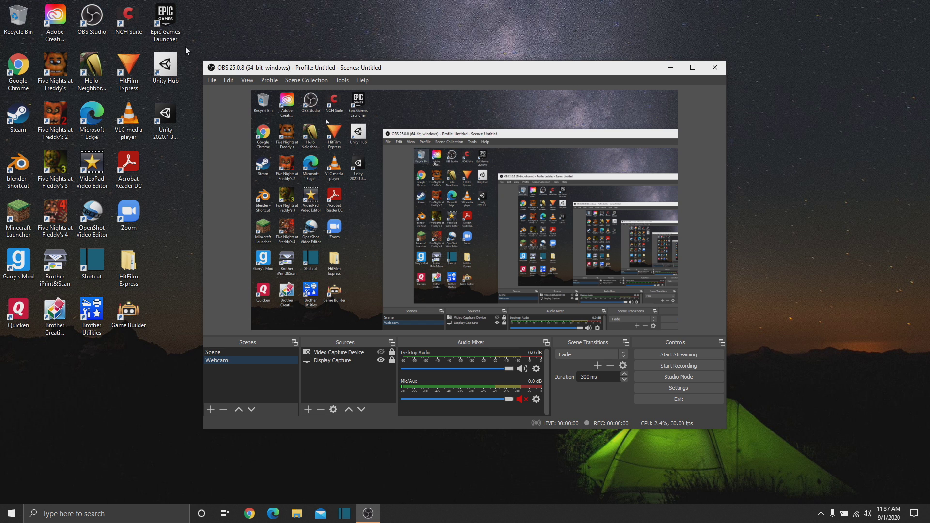
click(693, 68)
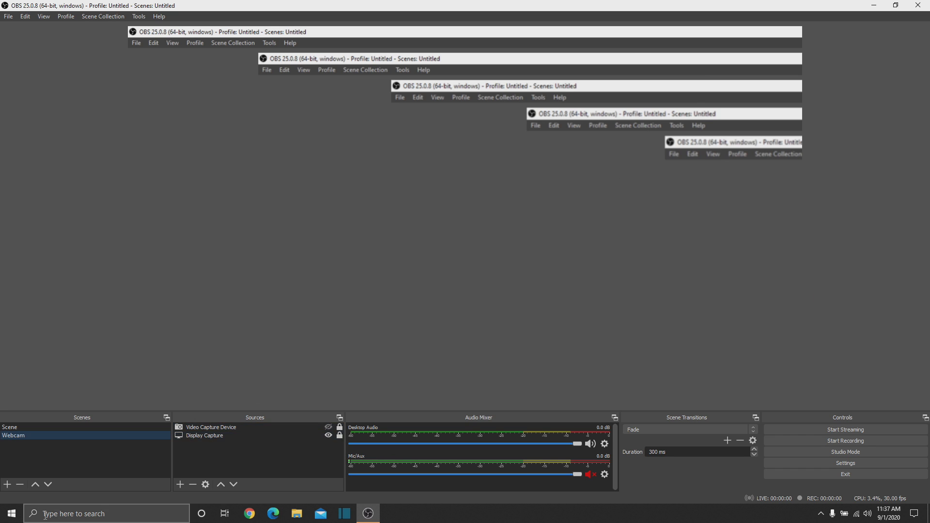
click(19, 430)
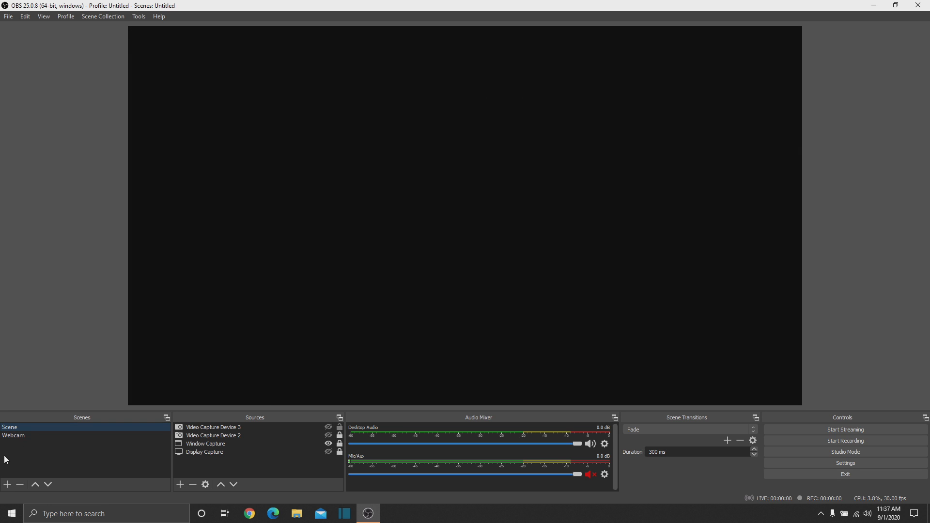
click(8, 484)
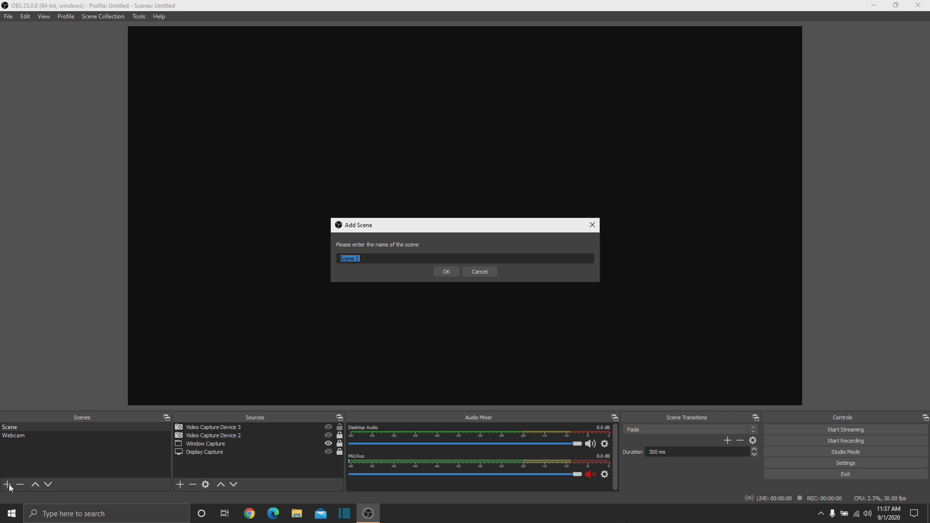
text(tutorial)
key(Return)
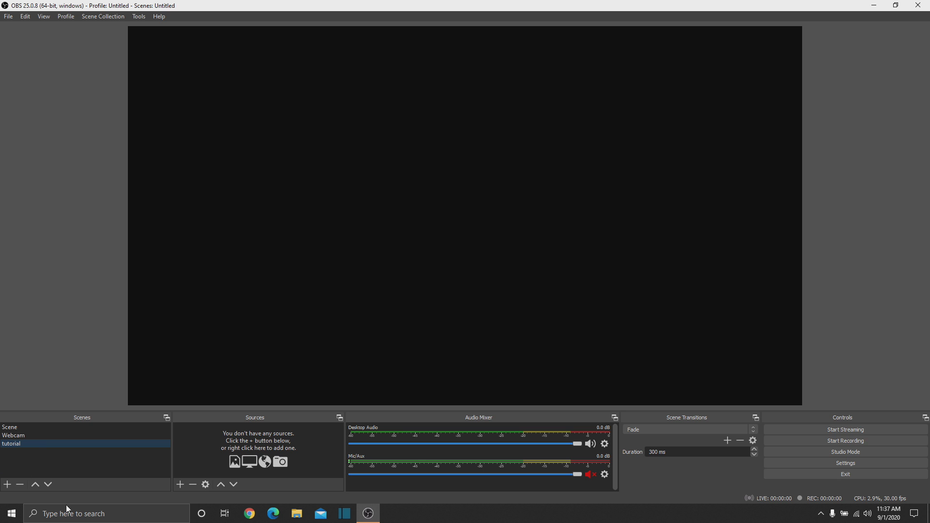
Add a Display Capture source to the tutorial scene that captures the main 1920x1080 display
click(181, 488)
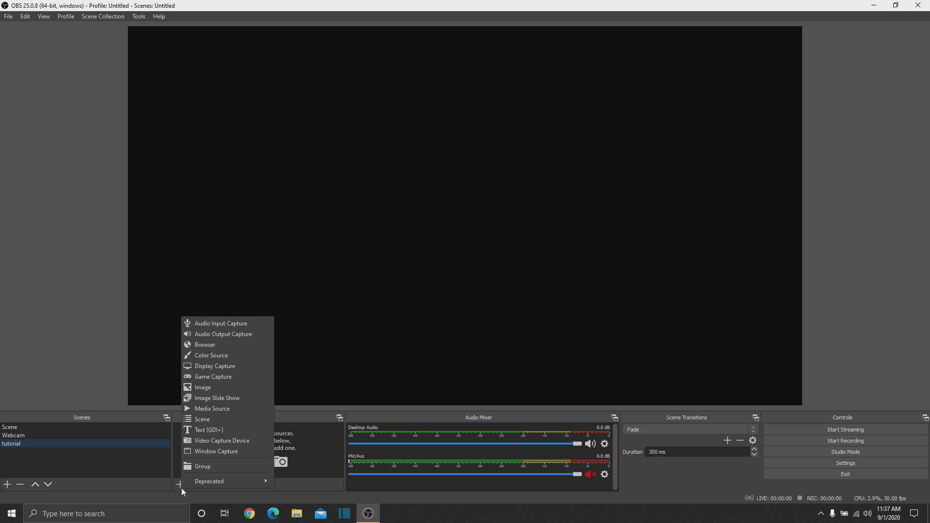
click(213, 367)
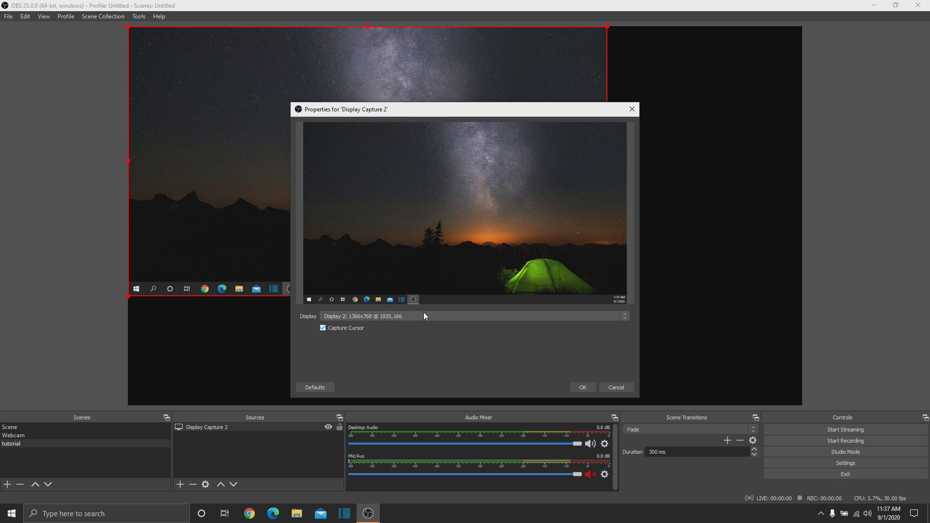
click(420, 318)
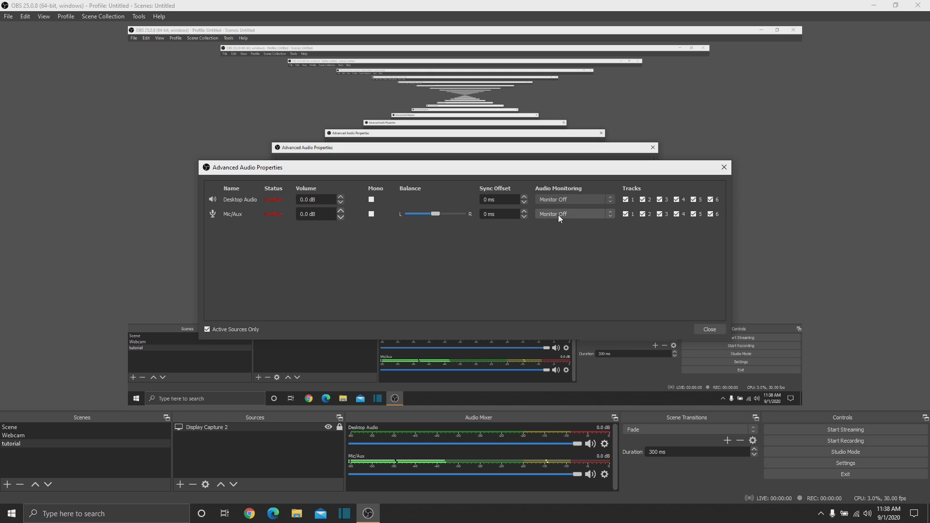
In Advanced Audio Properties, set Mic/Aux audio monitoring to Monitor and Output
click(558, 216)
click(571, 237)
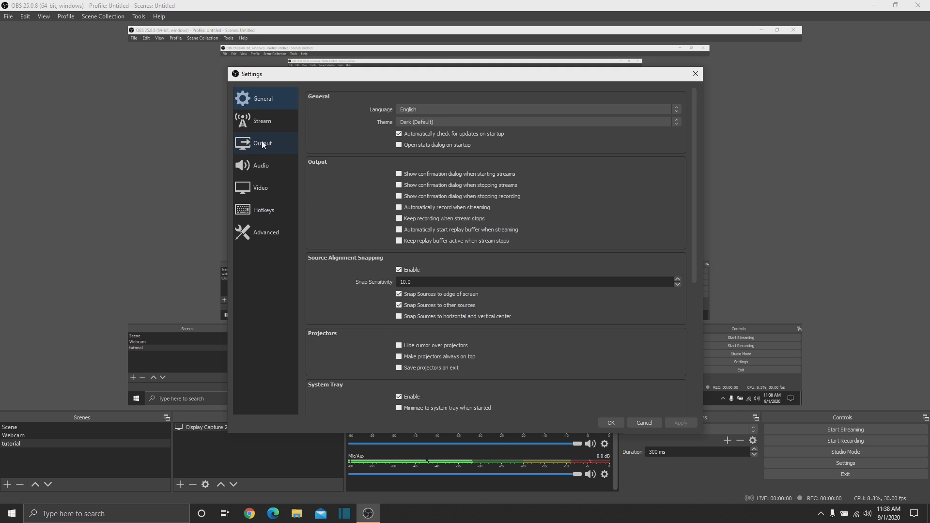
Set Desktop Audio to Elgato (Intel(R) Display Audio) and Mic/Aux to the High Definition microphone, then apply
click(262, 142)
click(264, 162)
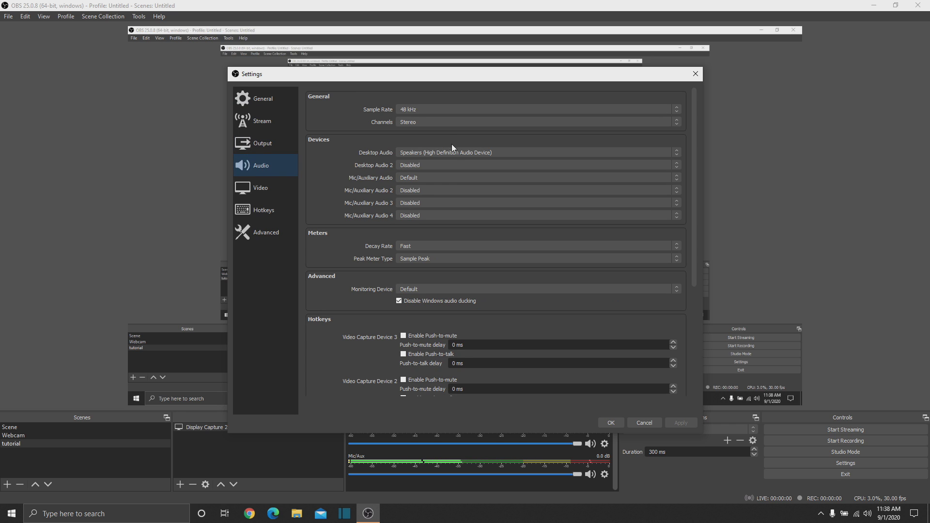
click(453, 152)
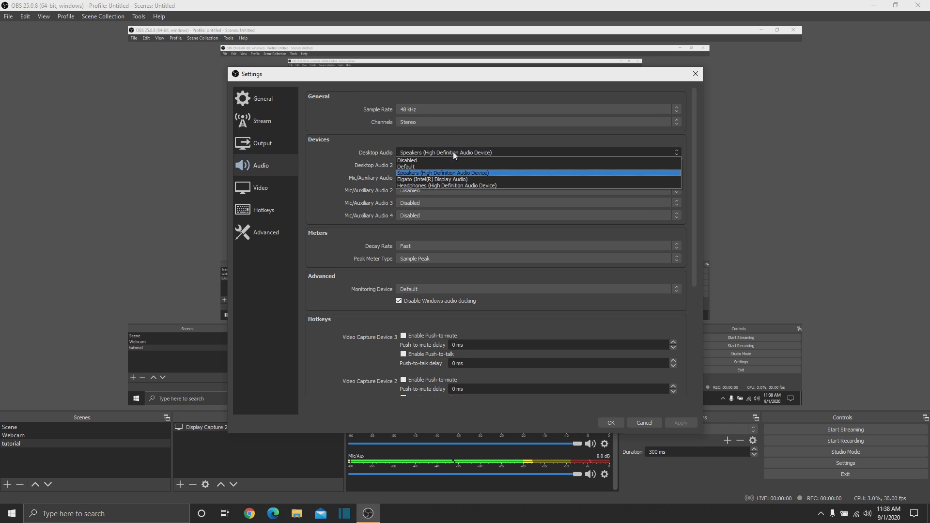
click(452, 185)
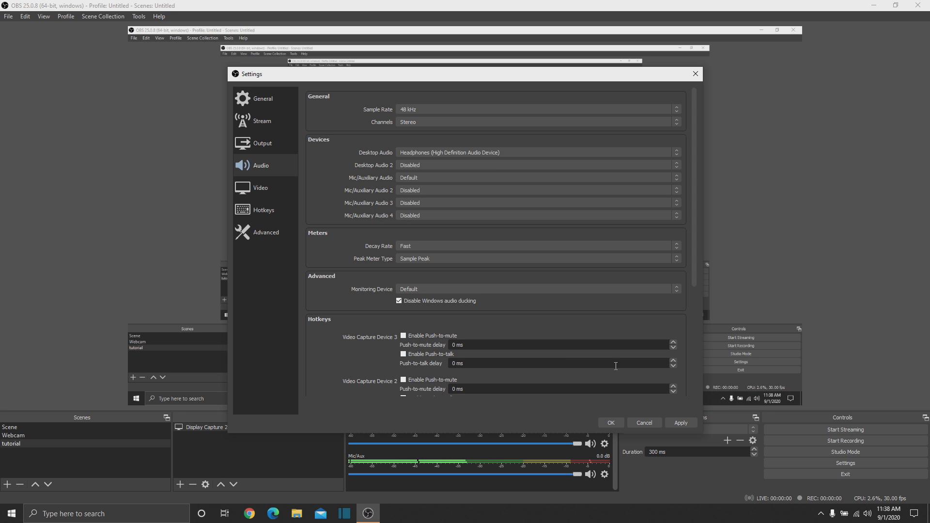
click(485, 152)
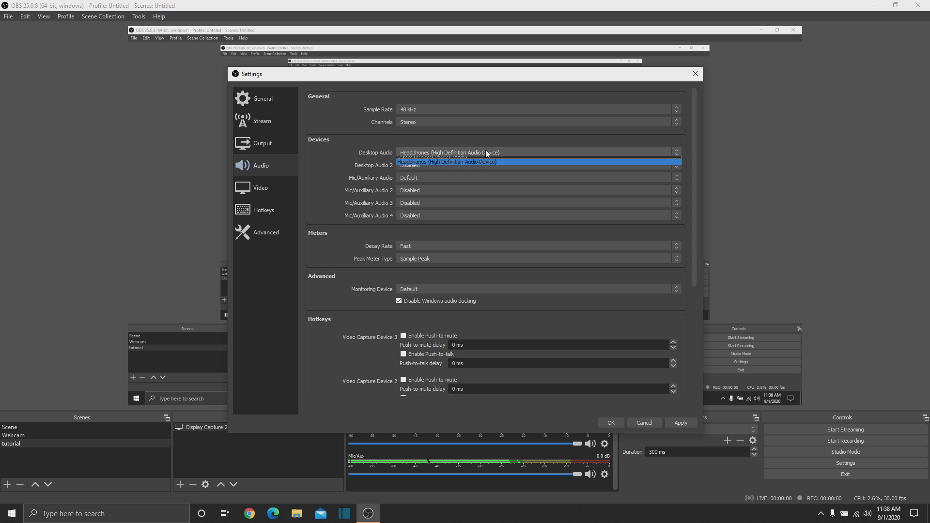
click(480, 184)
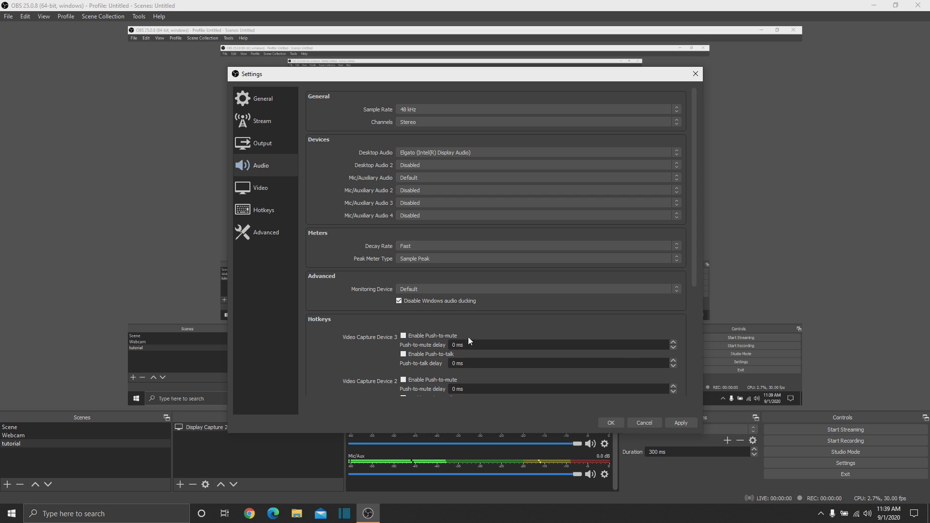
click(416, 181)
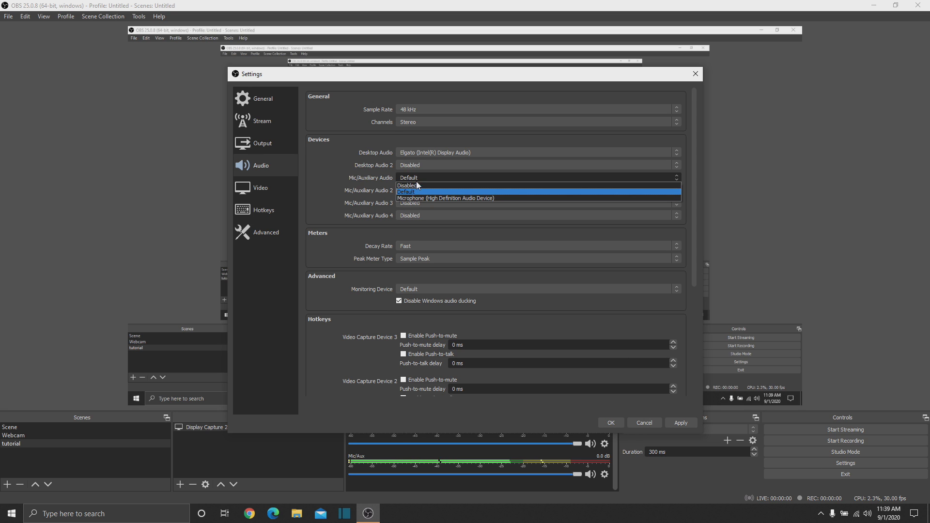
click(426, 196)
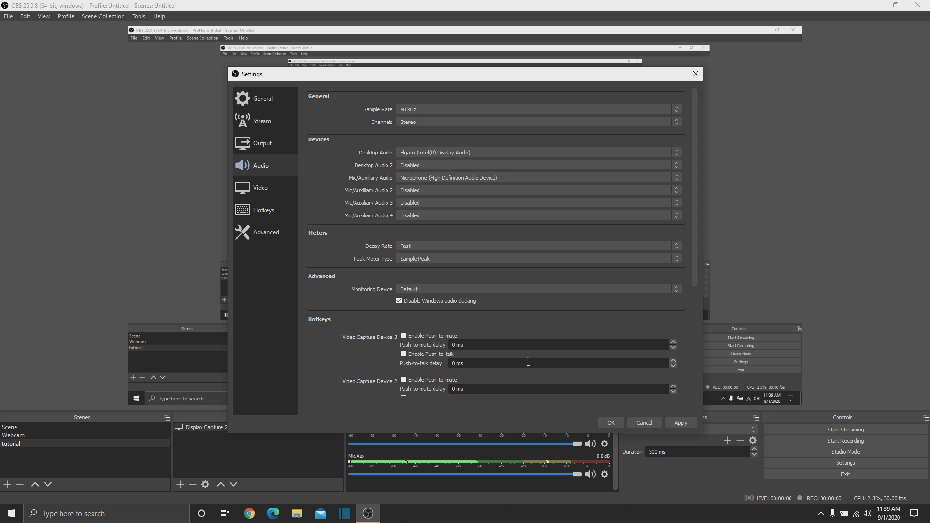
click(675, 423)
On the Output page, keep Software (x264) streaming, High Quality, Medium File Size recording and mov format
click(255, 142)
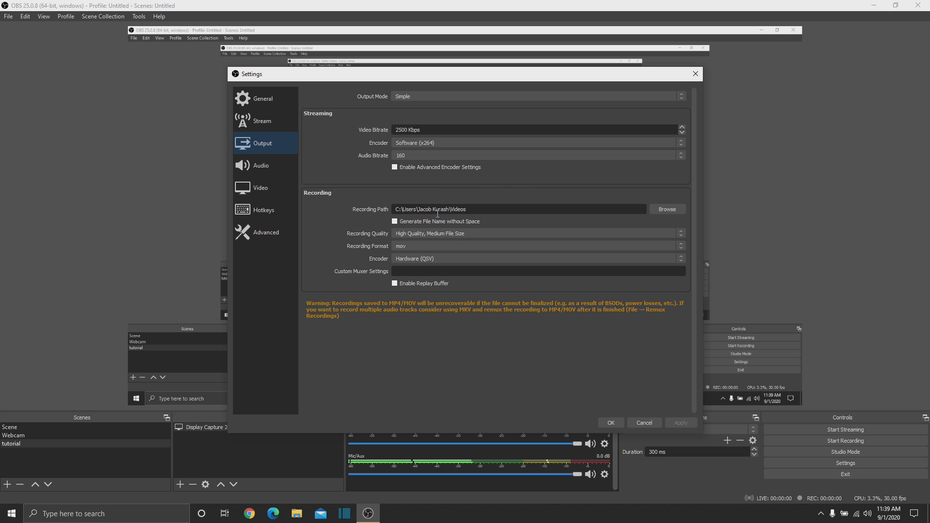
click(434, 143)
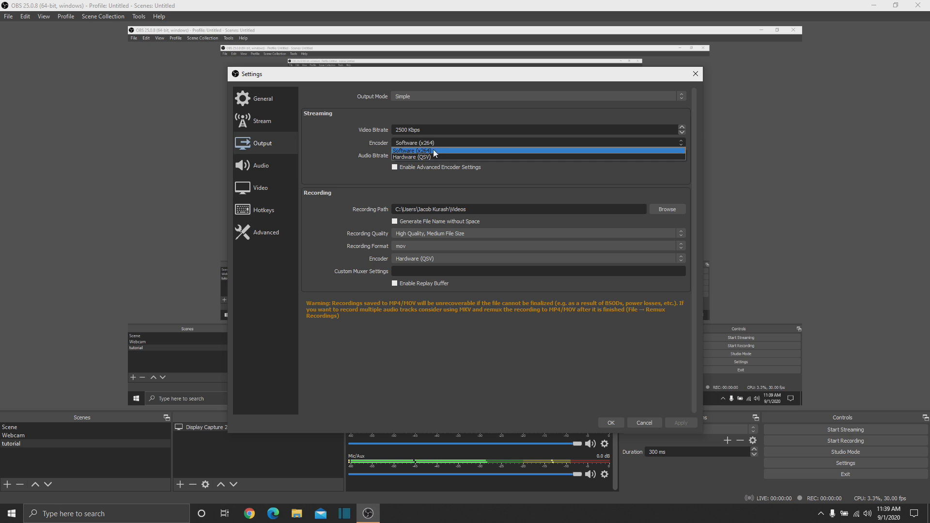
click(348, 164)
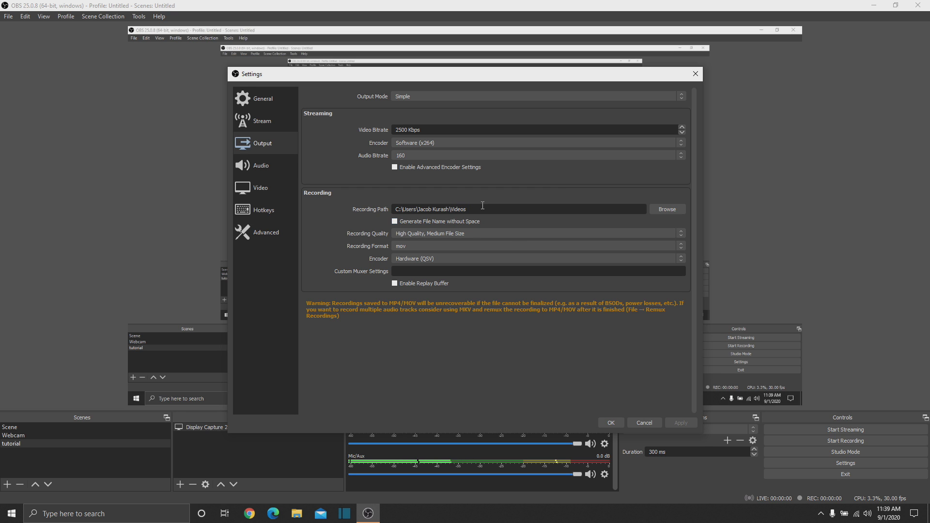
click(429, 234)
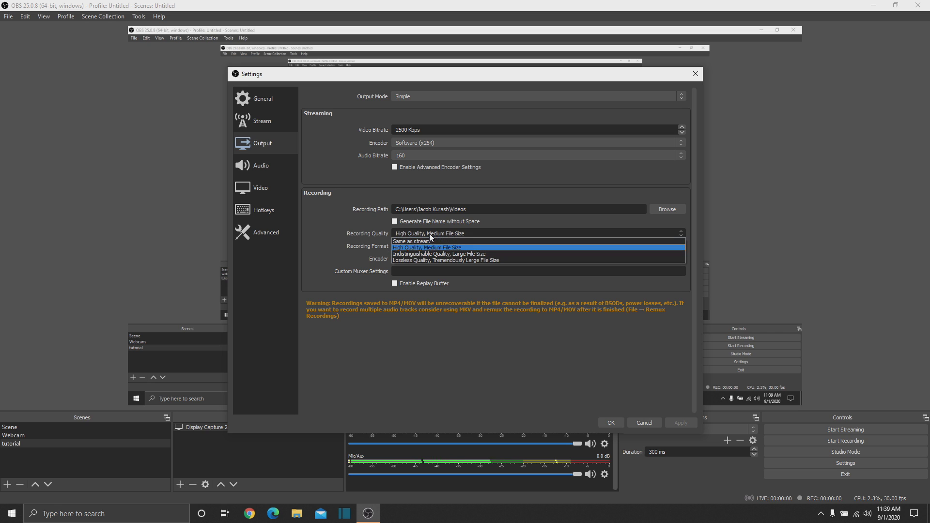
click(436, 248)
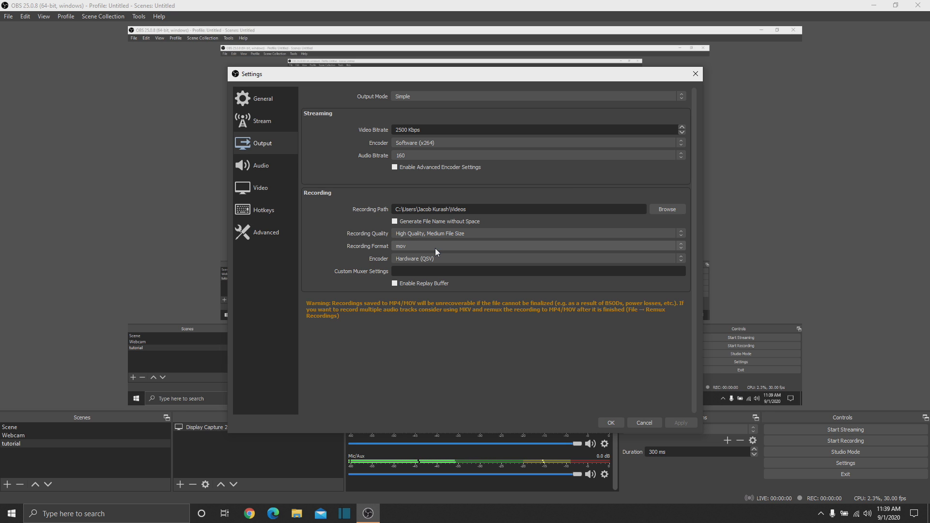
click(435, 247)
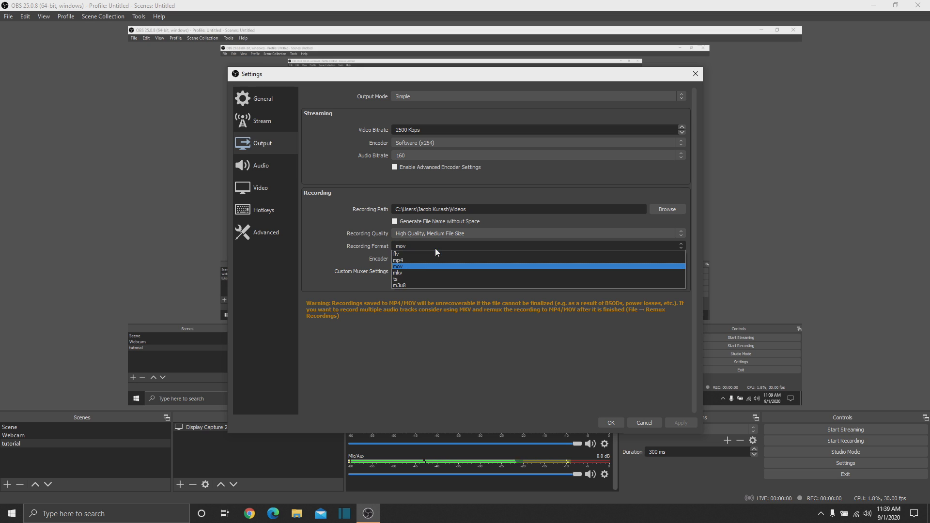
click(403, 266)
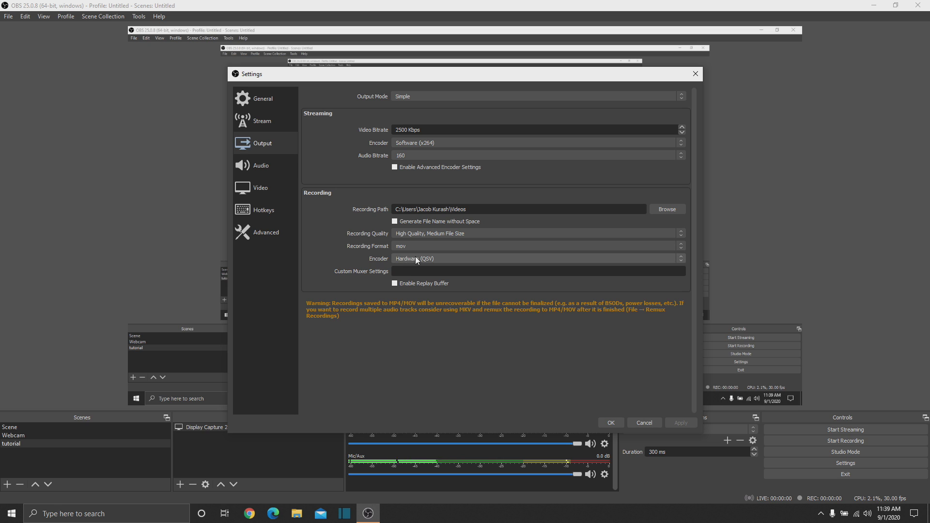
click(417, 261)
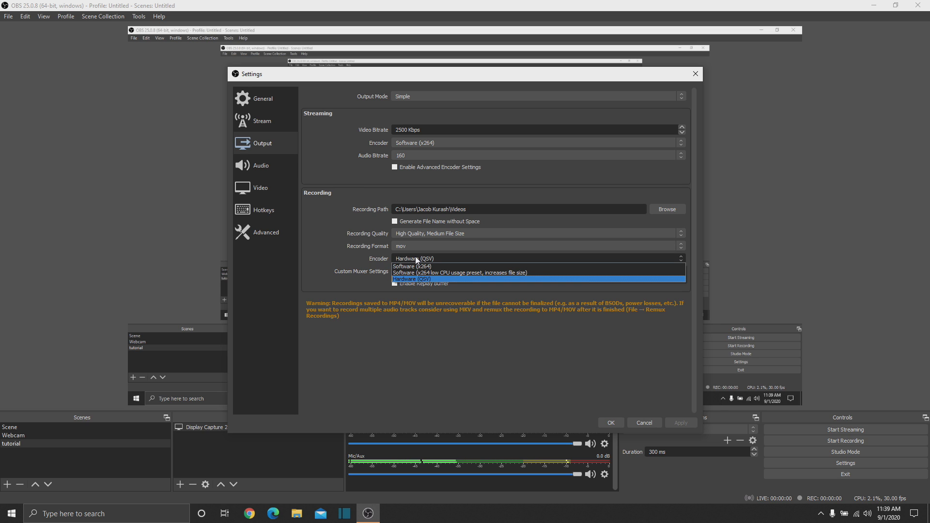
Keep the Hardware (QSV) recording encoder and a 1920x1080 base canvas resolution
click(416, 260)
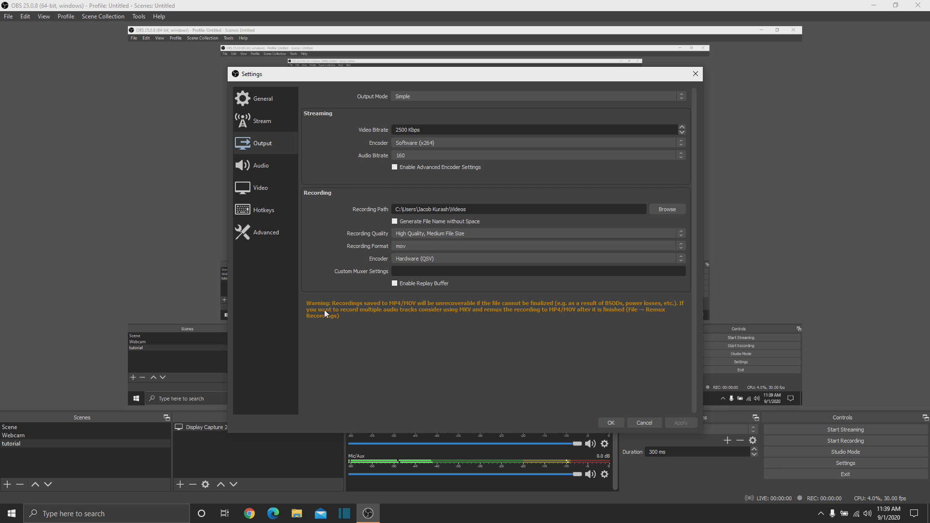
click(272, 188)
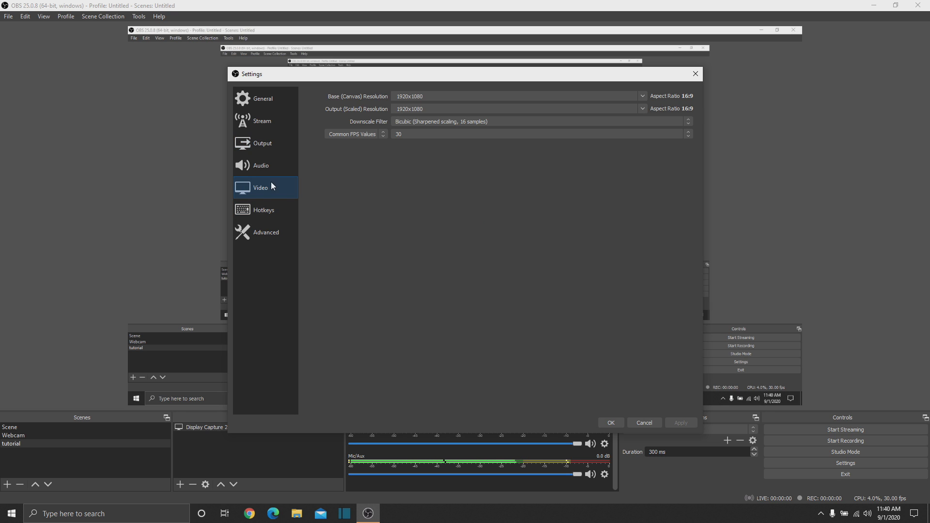
click(502, 101)
click(642, 98)
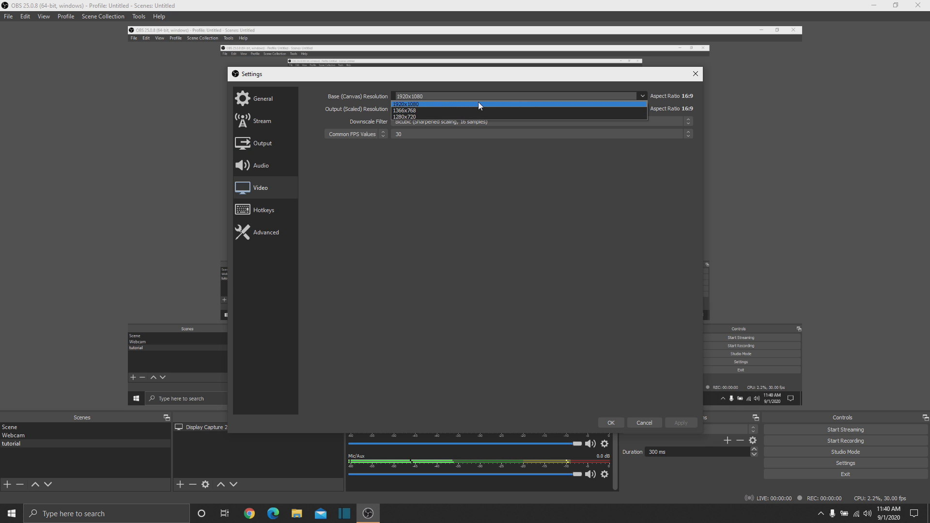
click(490, 216)
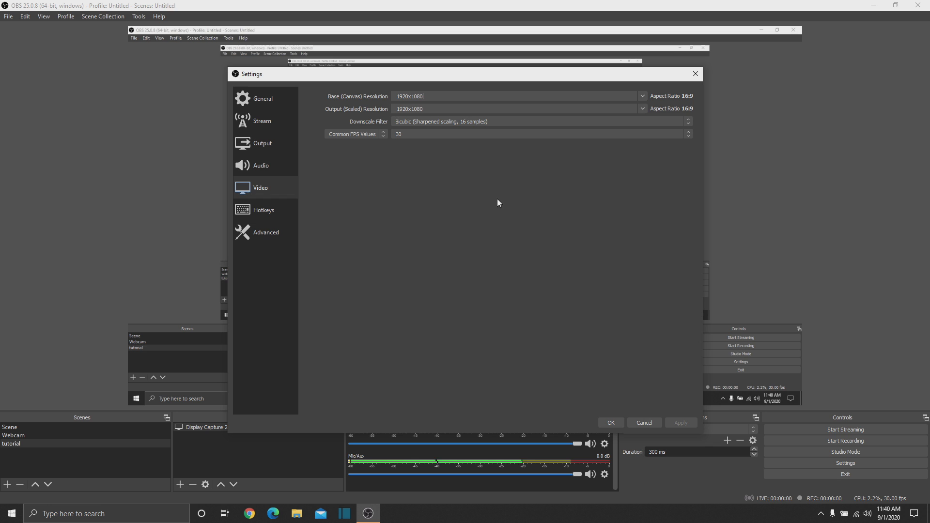
Keep the 1920x1080 output resolution, 30 FPS and the Bicubic downscale filter
click(643, 109)
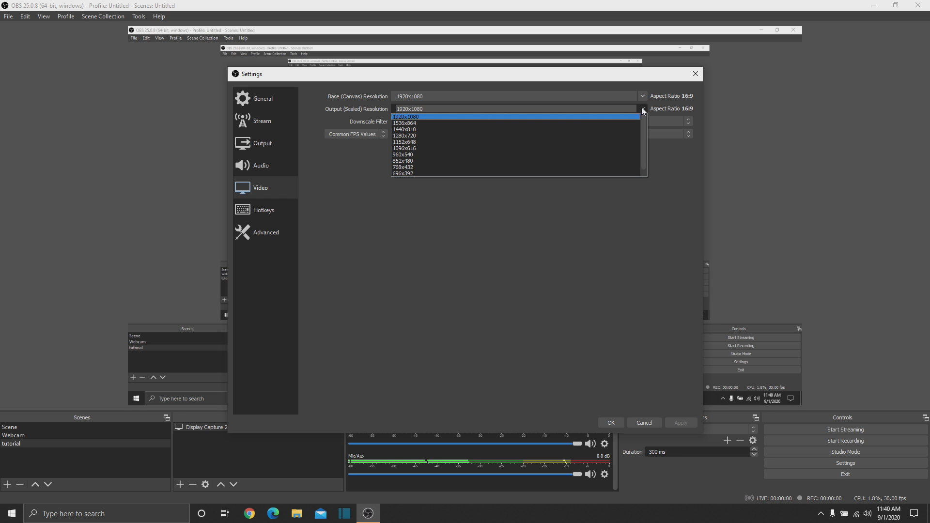
click(642, 109)
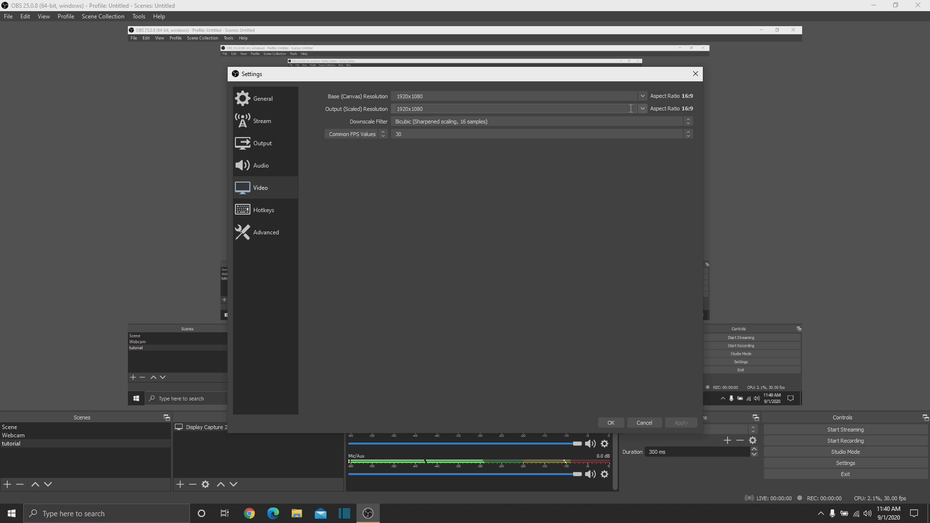
click(522, 135)
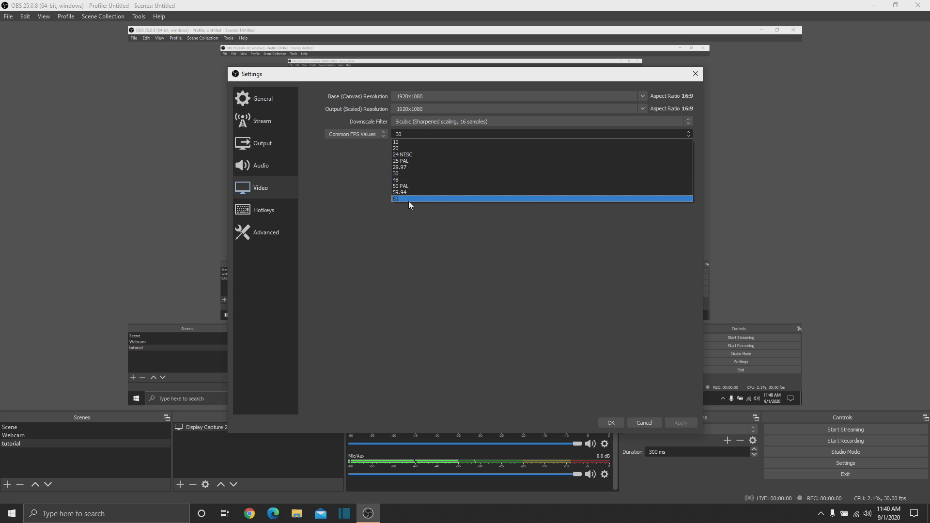
click(408, 218)
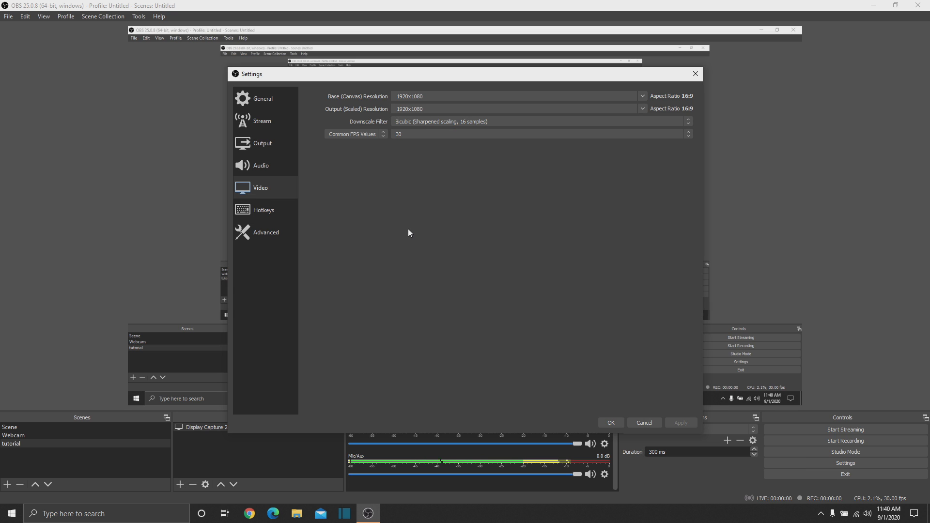
click(476, 120)
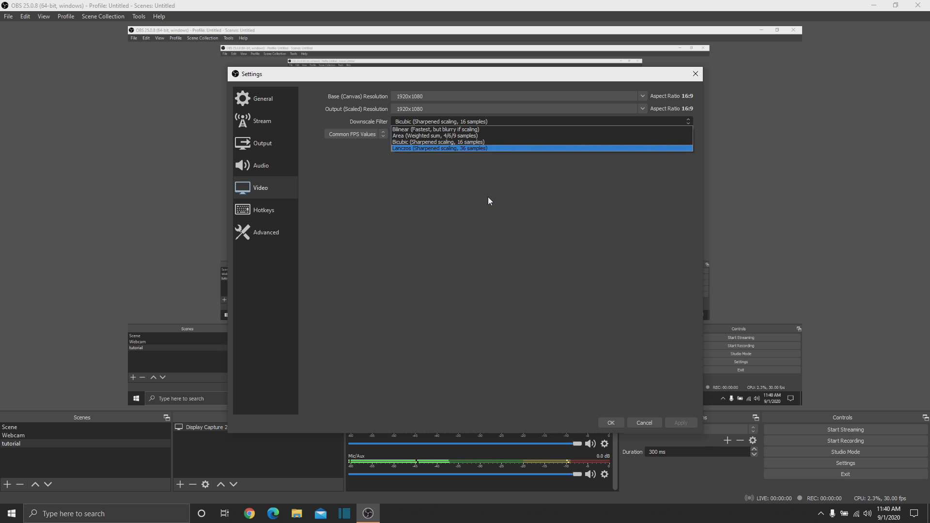
click(503, 210)
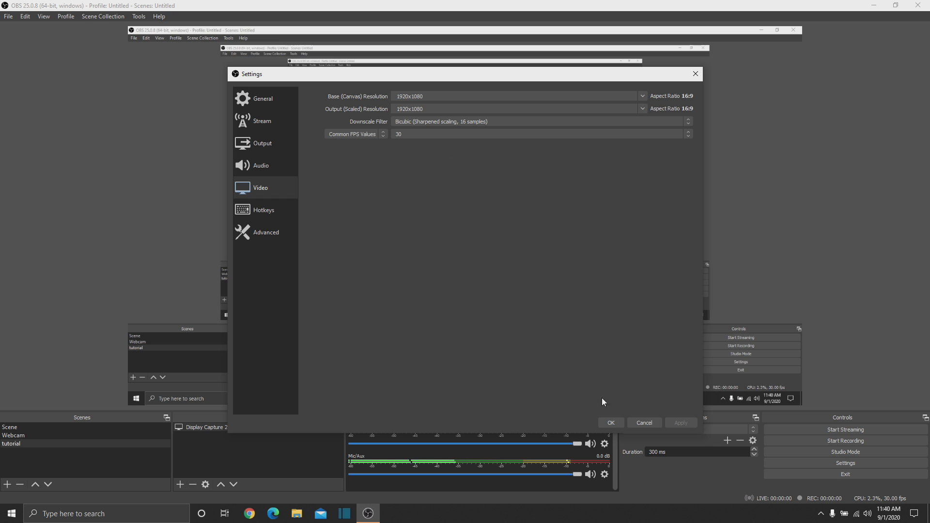
Keep Direct3D 11 as the renderer in the Advanced settings
click(258, 236)
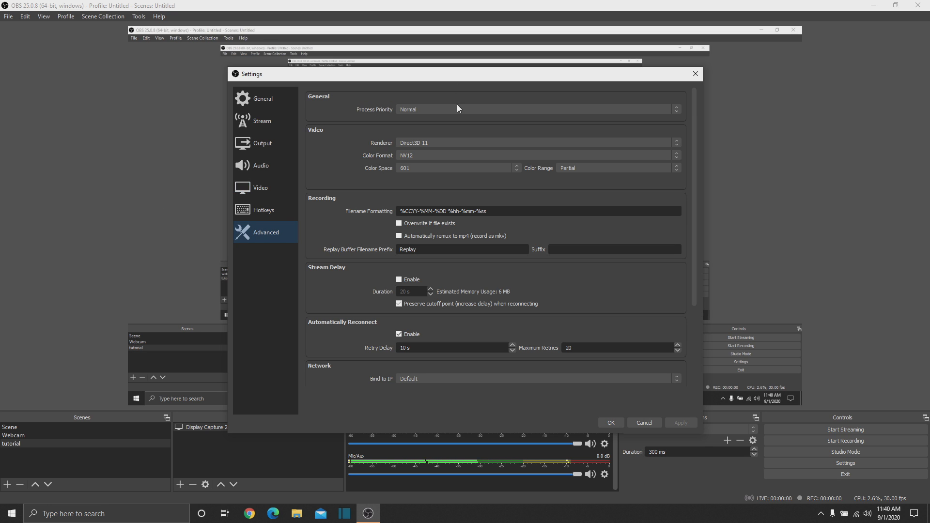
click(417, 141)
click(417, 141)
Set the streaming service to YouTube / YouTube Gaming
click(272, 111)
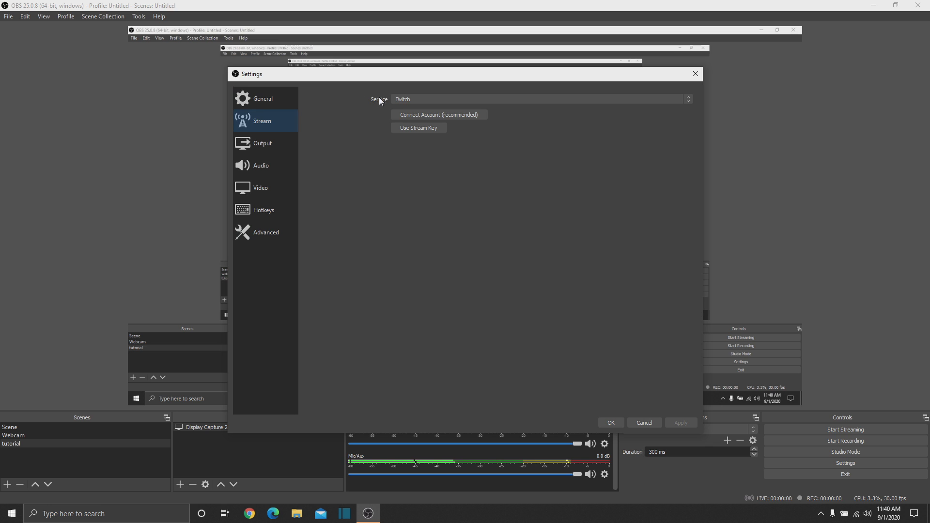
click(421, 100)
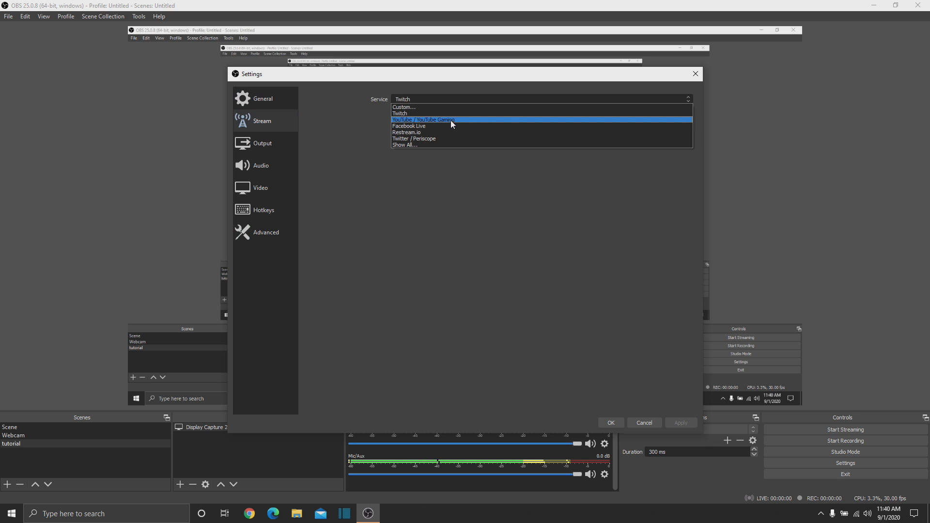
click(451, 120)
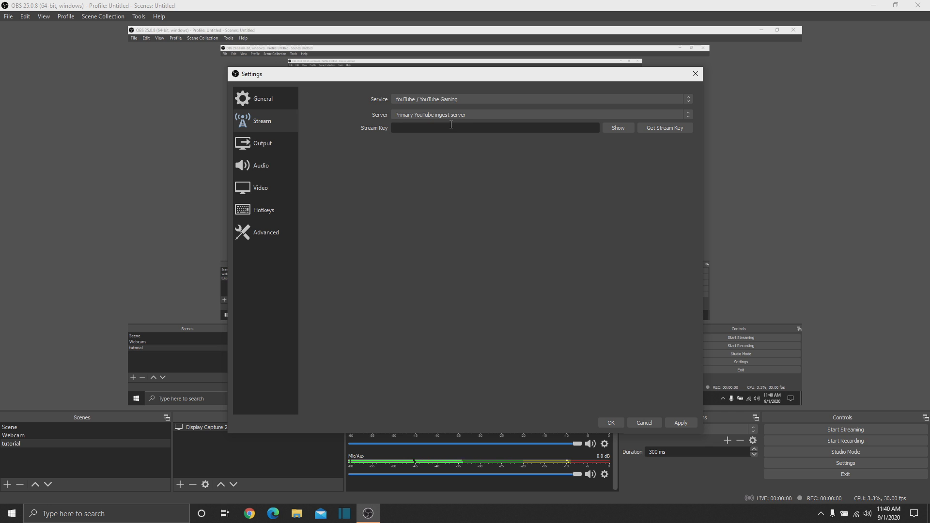
click(272, 100)
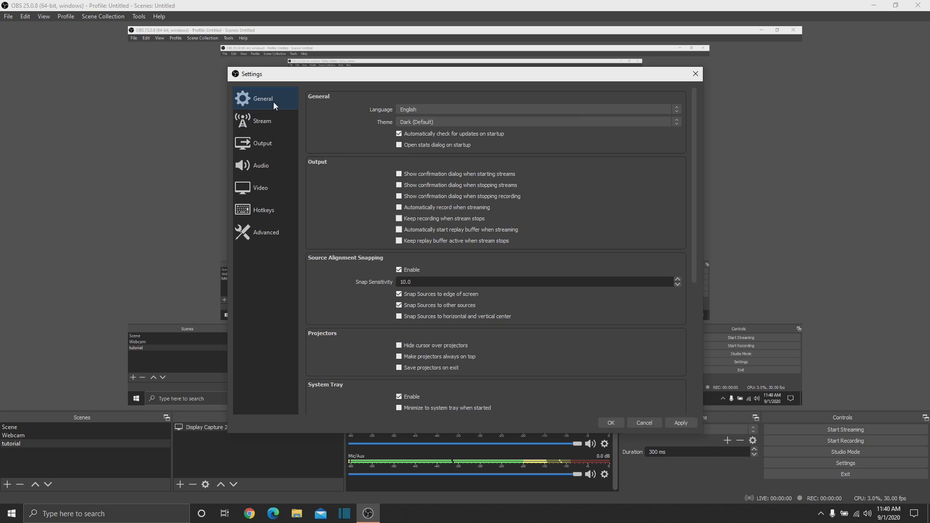
click(446, 120)
click(437, 132)
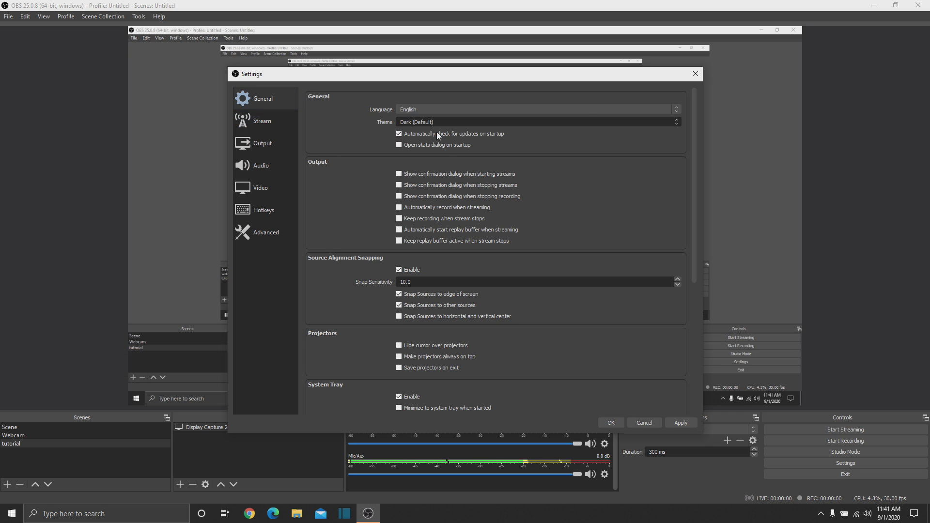
click(443, 130)
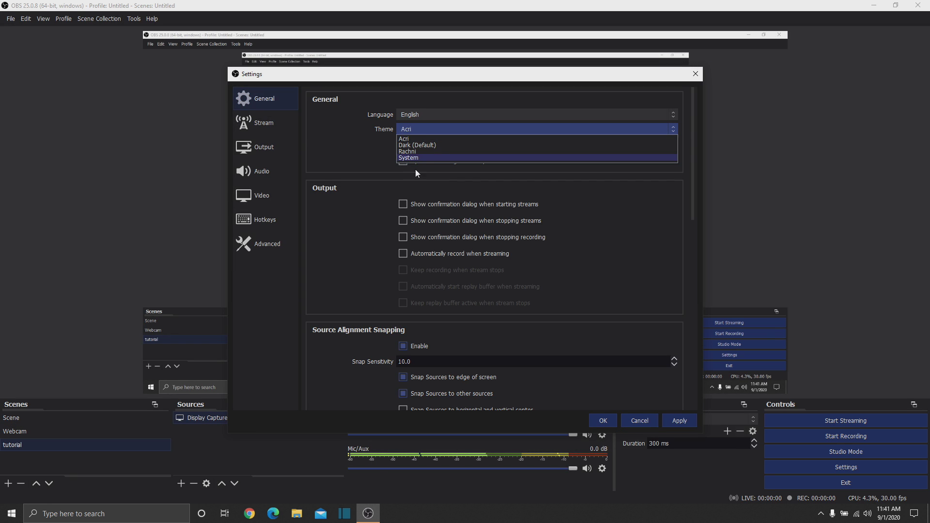
click(421, 151)
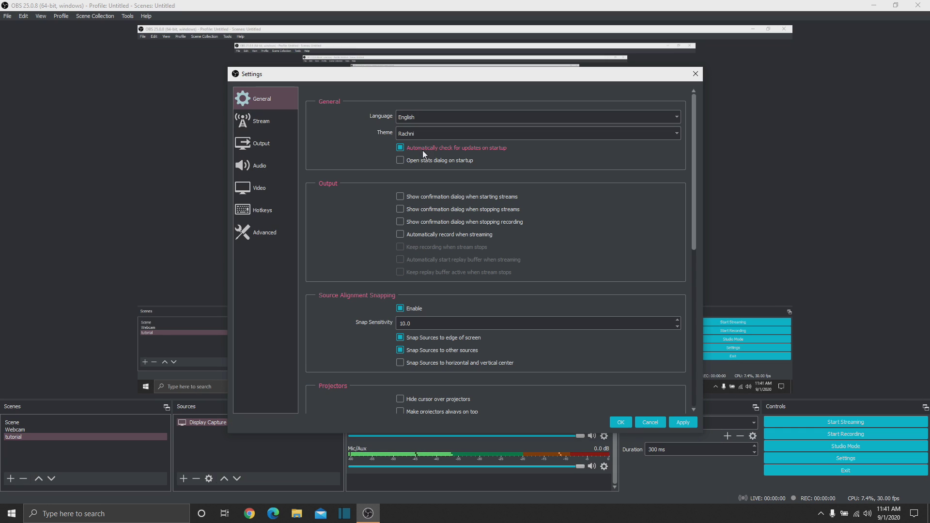
click(427, 133)
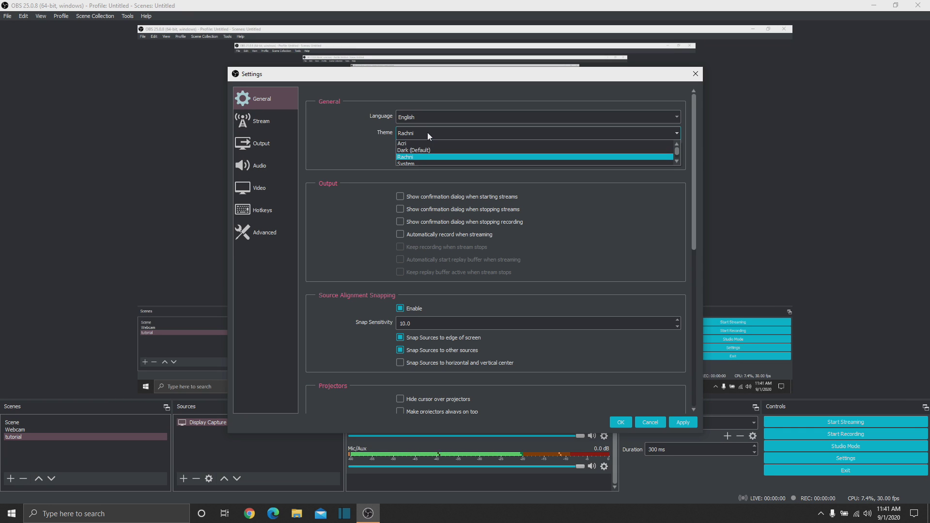
click(419, 163)
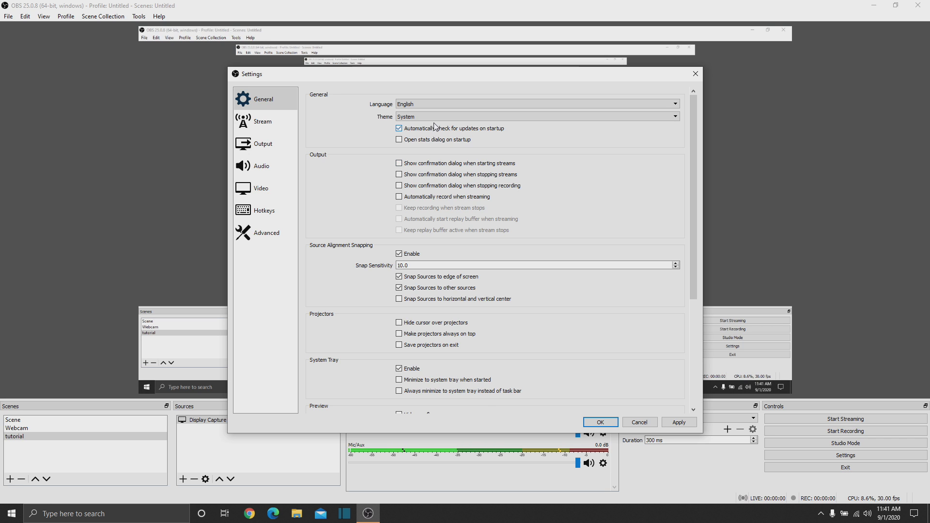
click(436, 117)
click(431, 131)
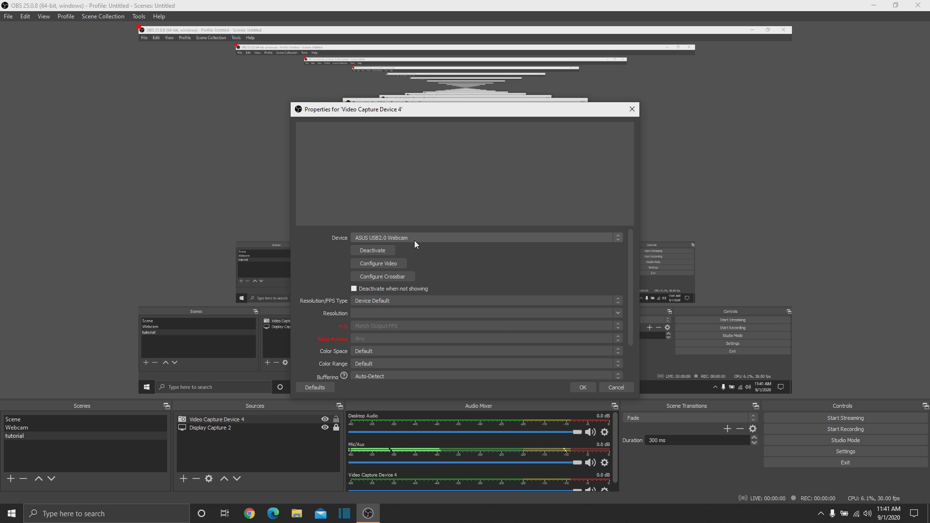
Keep ASUS USB2.0 Webcam as the capture device and review the resolution/FPS type choices
click(414, 241)
click(417, 240)
click(431, 301)
click(431, 301)
click(431, 300)
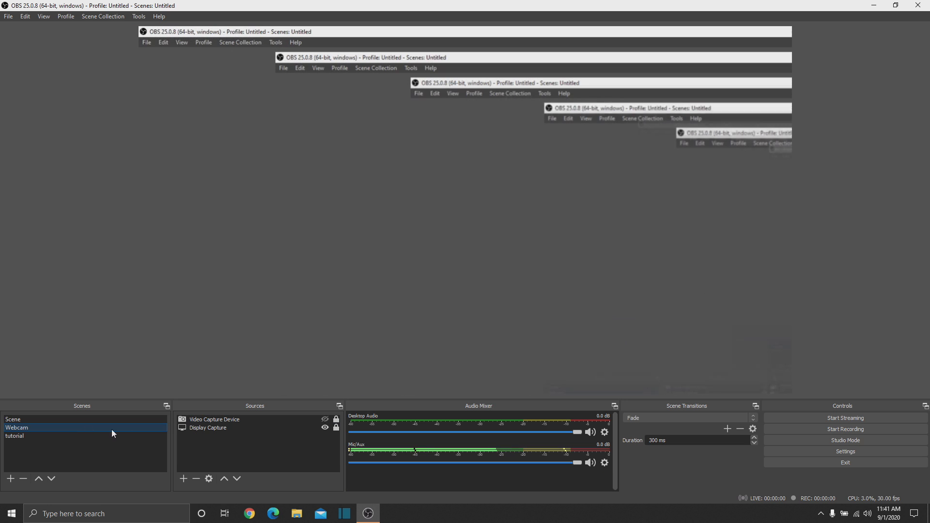
Show the webcam in the preview, unlock Display Capture, and shrink it beside the webcam
click(325, 421)
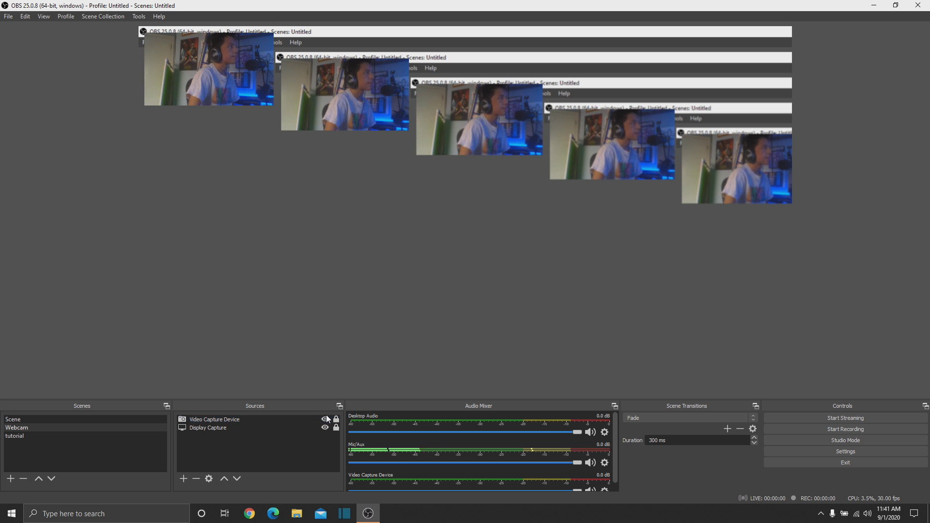
click(337, 428)
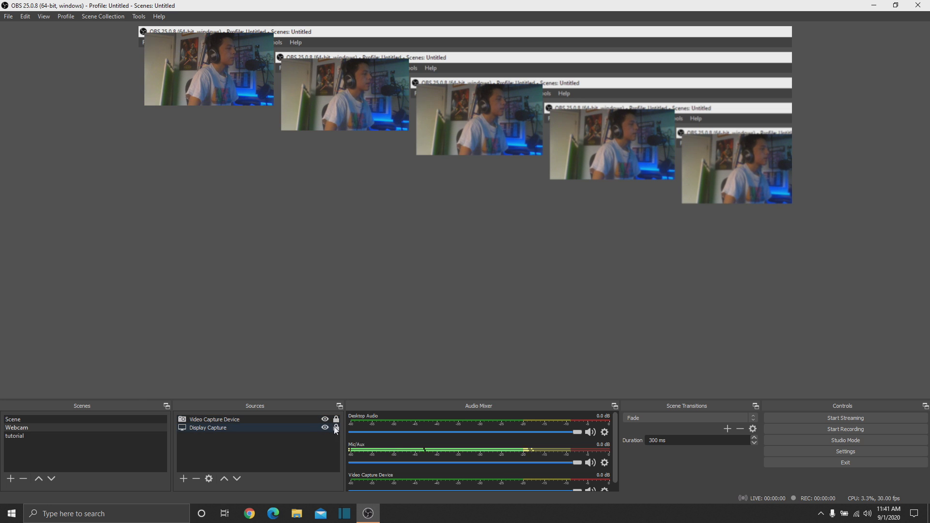
click(651, 302)
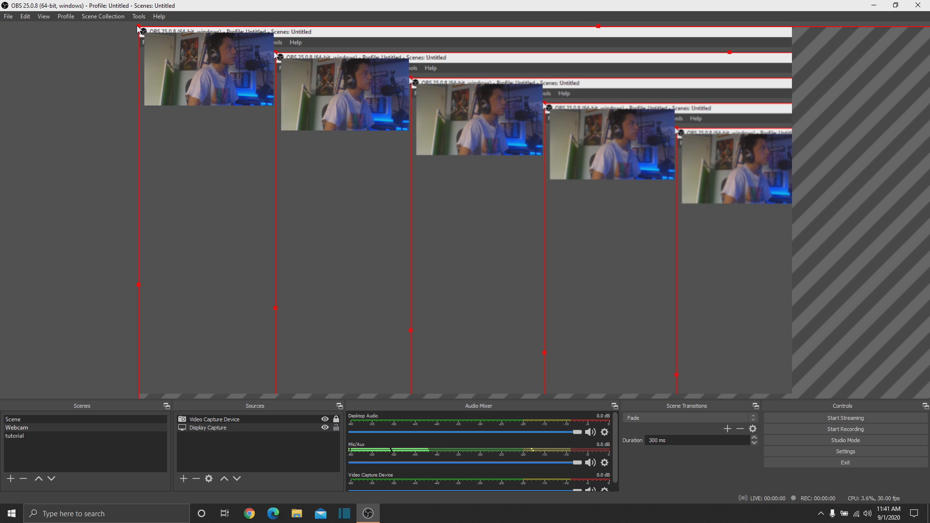
drag(139, 32, 571, 463)
drag(731, 348, 468, 110)
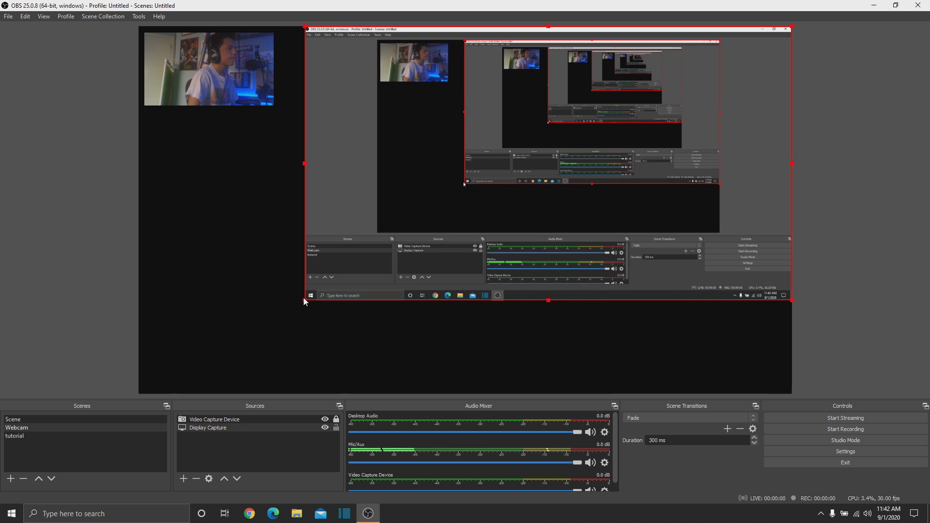